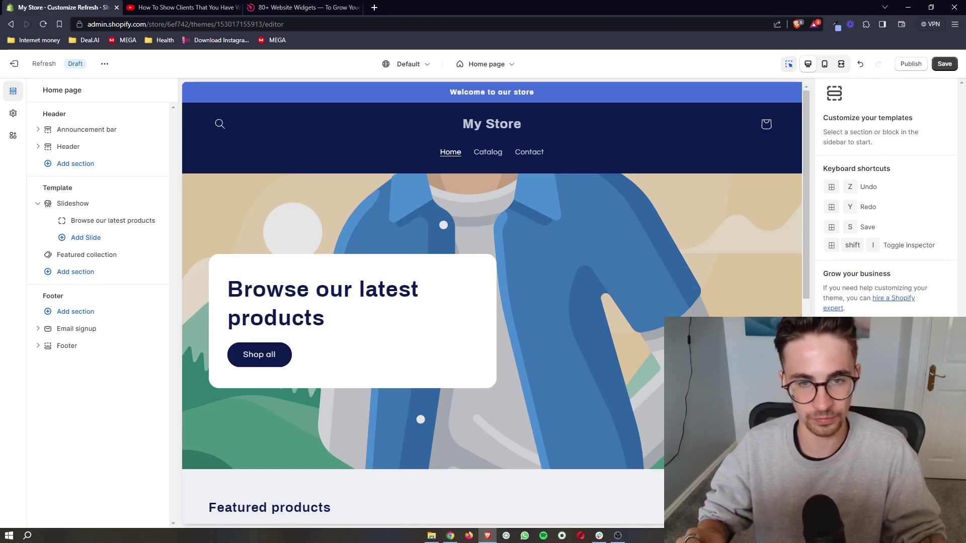
Zoom into the YouTube tutorial's description to find the Elfsight link, then move to the Elfsight home page tab
left_click(172, 7)
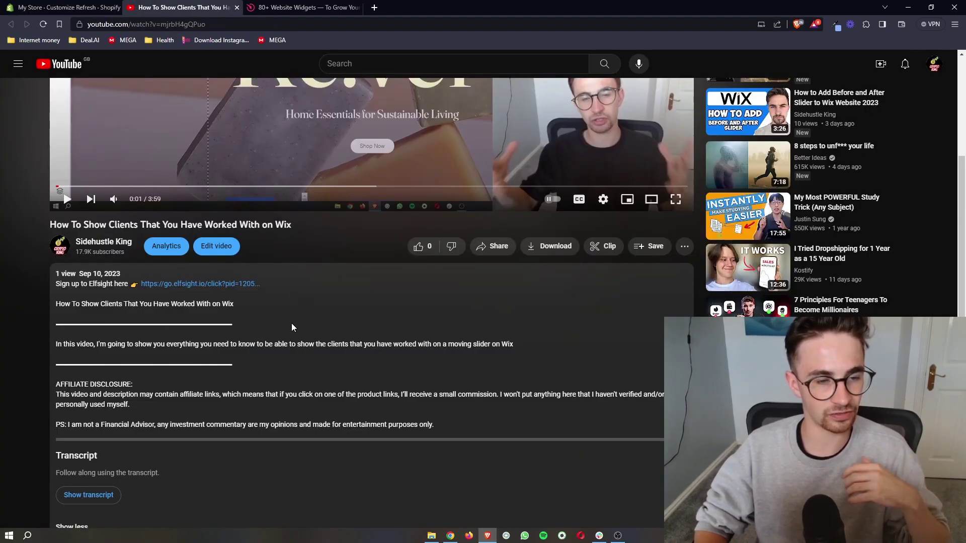
key("ctrl+plus")
key("ctrl+plus")
key("ctrl+plus")
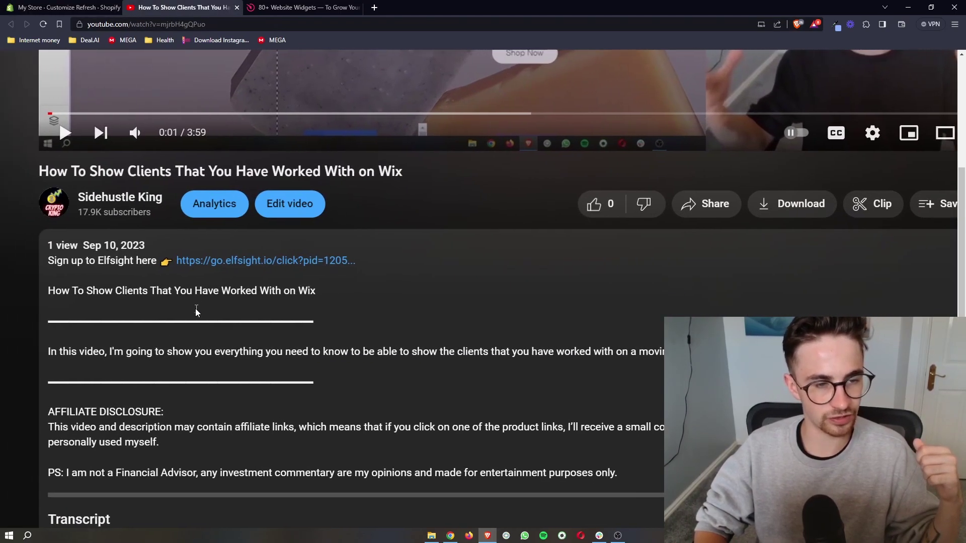
left_click_drag(187, 258, 362, 269)
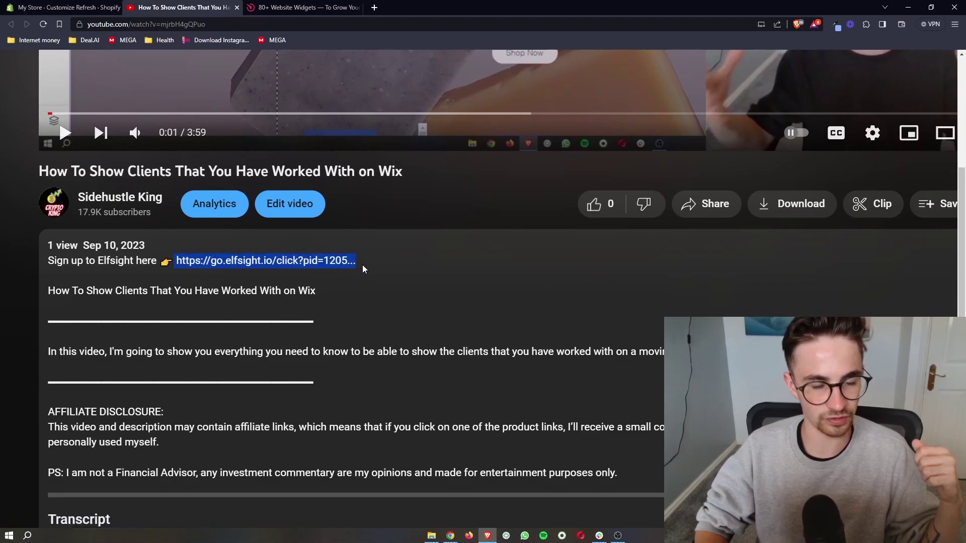
left_click(401, 287)
key("ctrl+0")
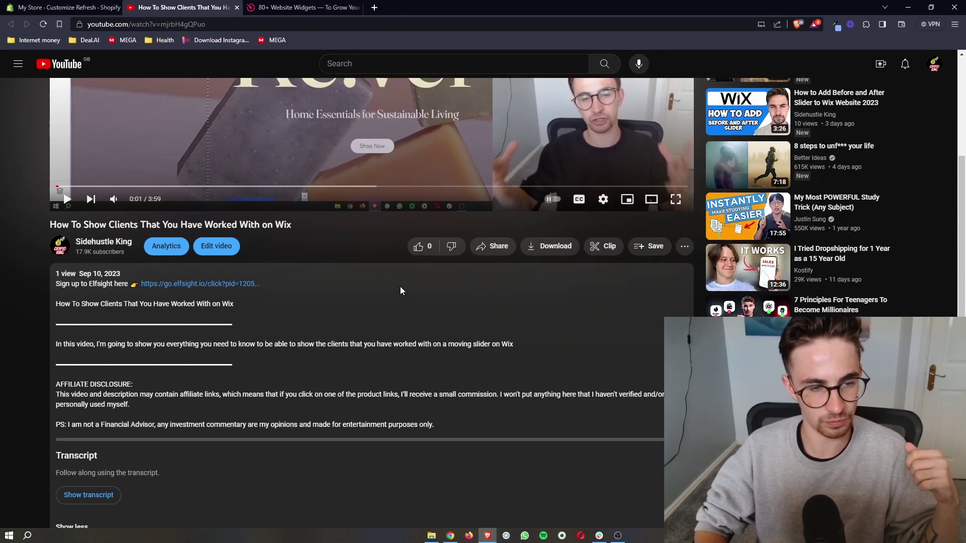
left_click(284, 6)
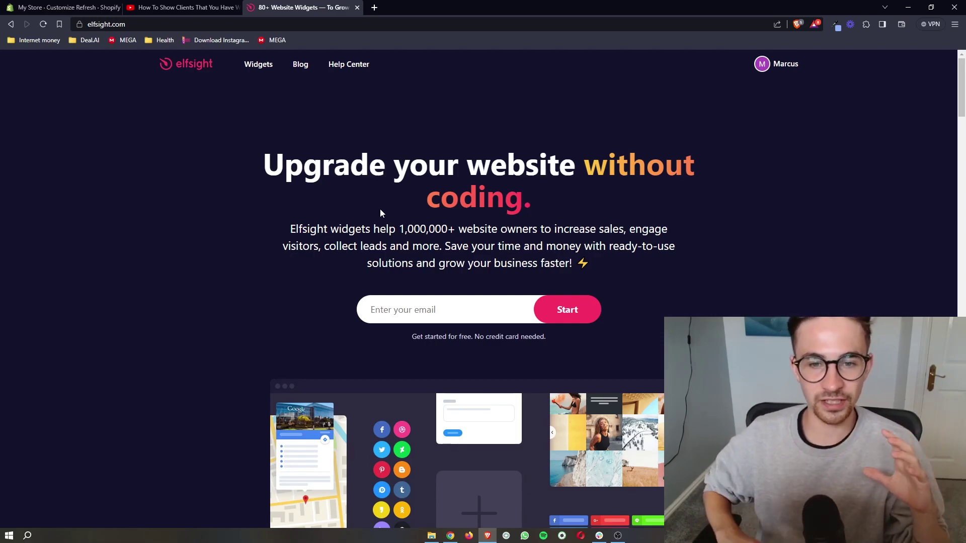
Glance over the Shopify theme editor, then return to the Elfsight website
left_click(63, 7)
scroll(419, 198, "down", 2)
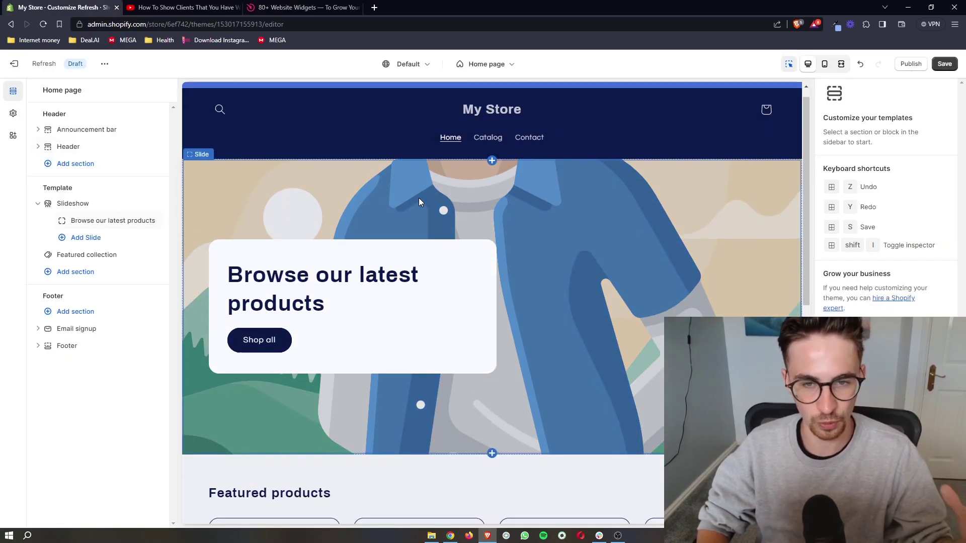
left_click(302, 7)
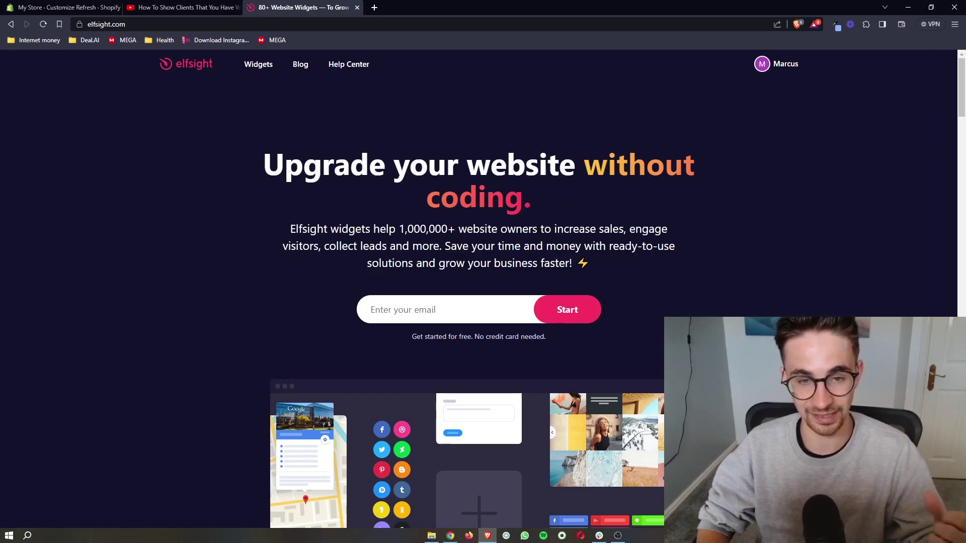
Review the Elfsight home page's free sign-up offer and focus the email field
scroll(536, 386, "up", 5)
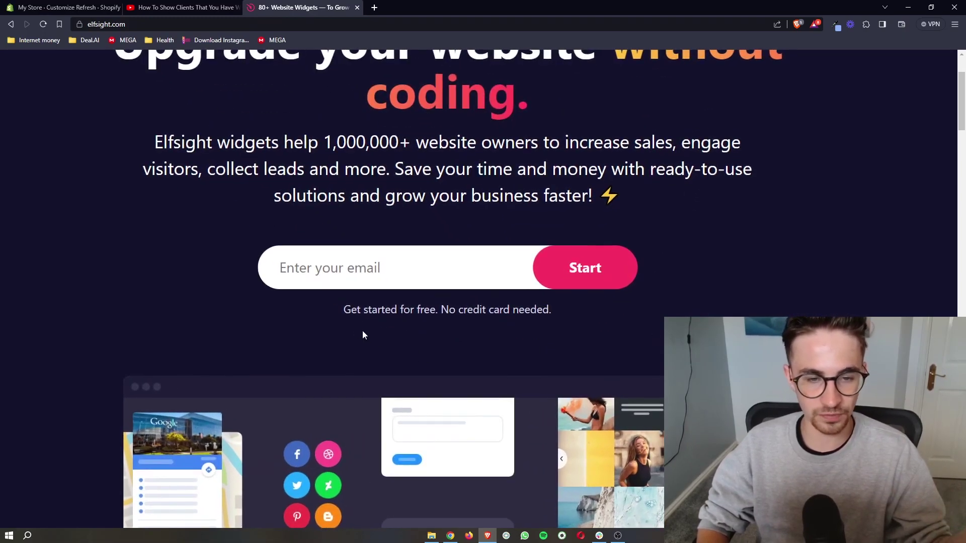
left_click_drag(343, 309, 580, 317)
left_click(612, 321)
scroll(611, 321, "down", 5)
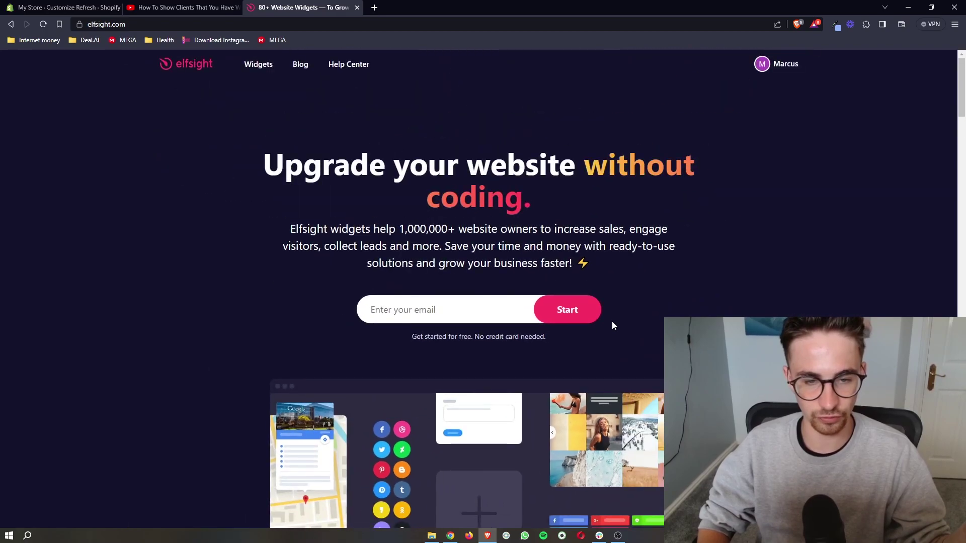
left_click(493, 318)
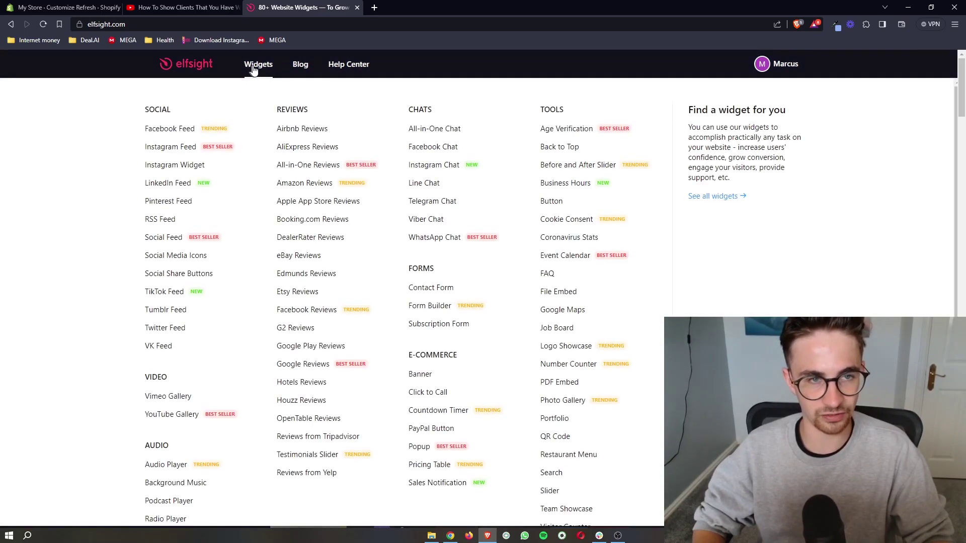
Browse the full widget catalogue and search it for 'linked' to find LinkedIn Feed
left_click(258, 65)
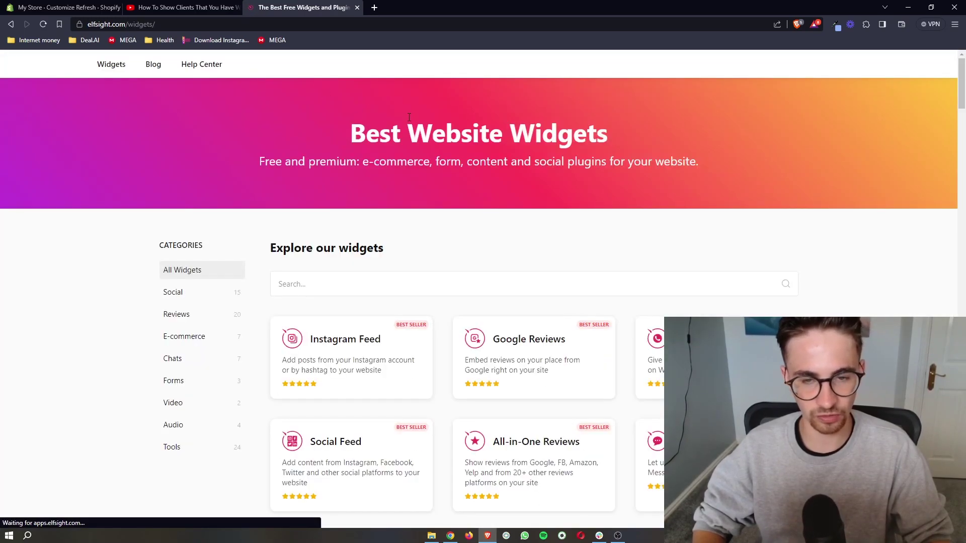
scroll(782, 252, "down", 12)
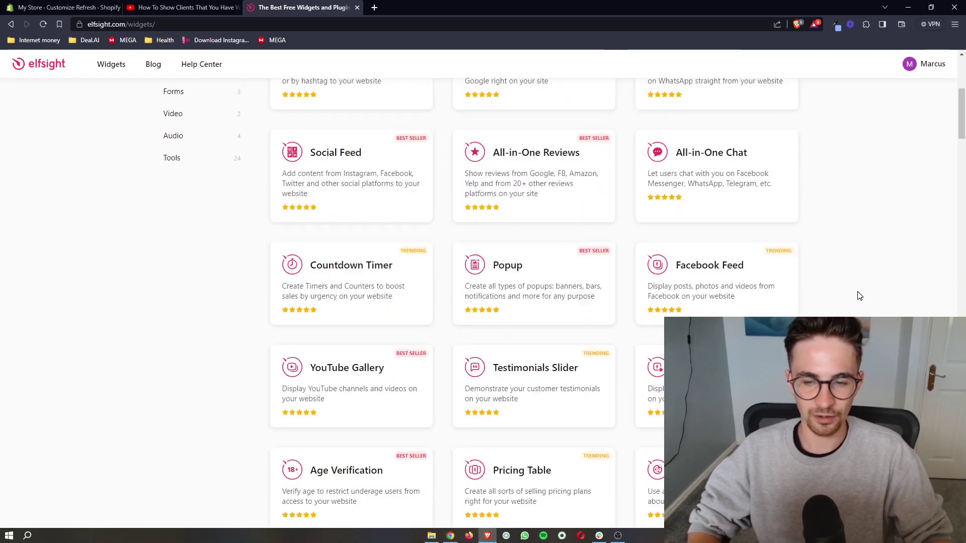
scroll(859, 296, "down", 20)
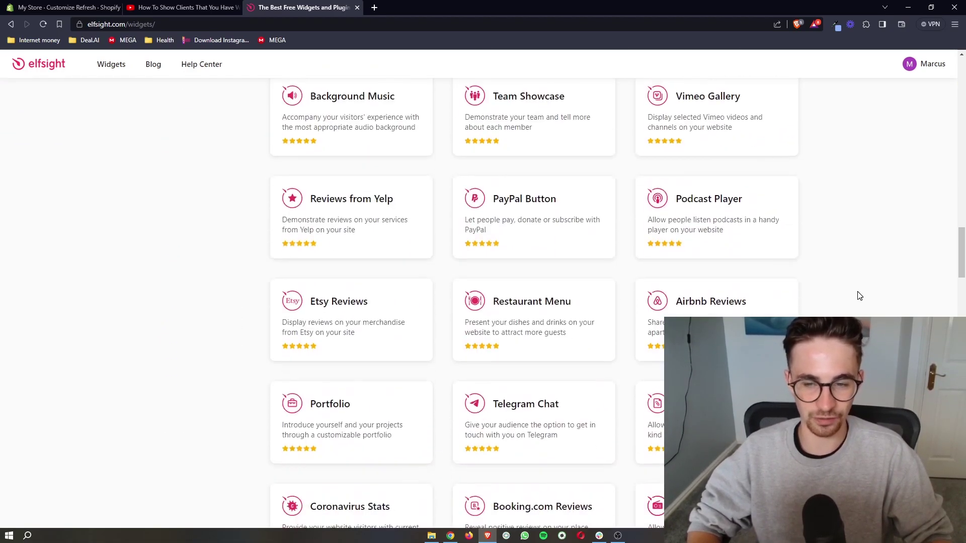
scroll(859, 296, "up", 20)
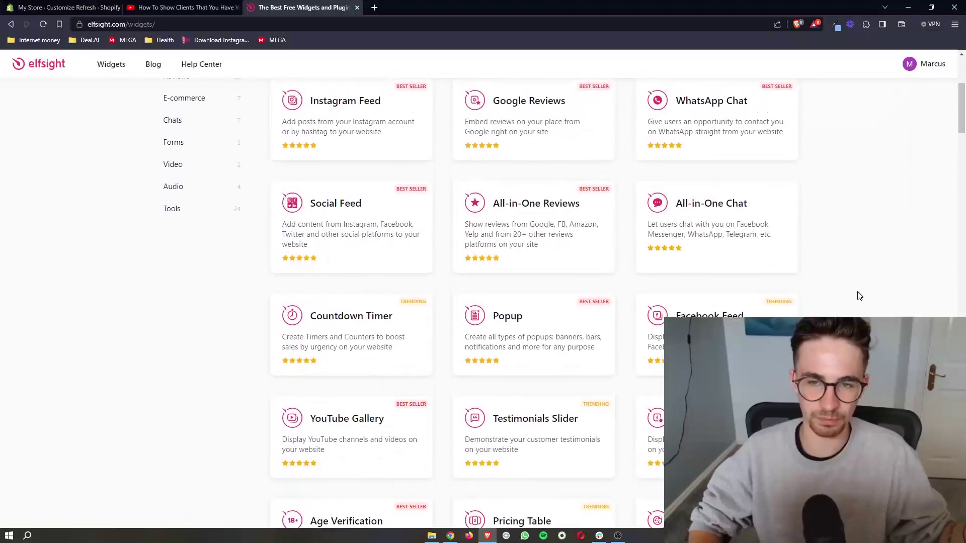
left_click(541, 280)
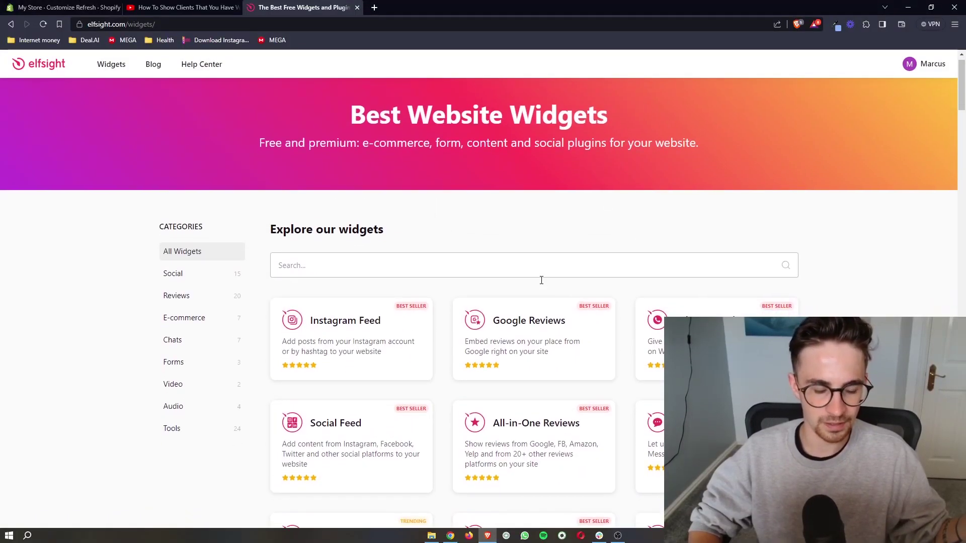
type("linked")
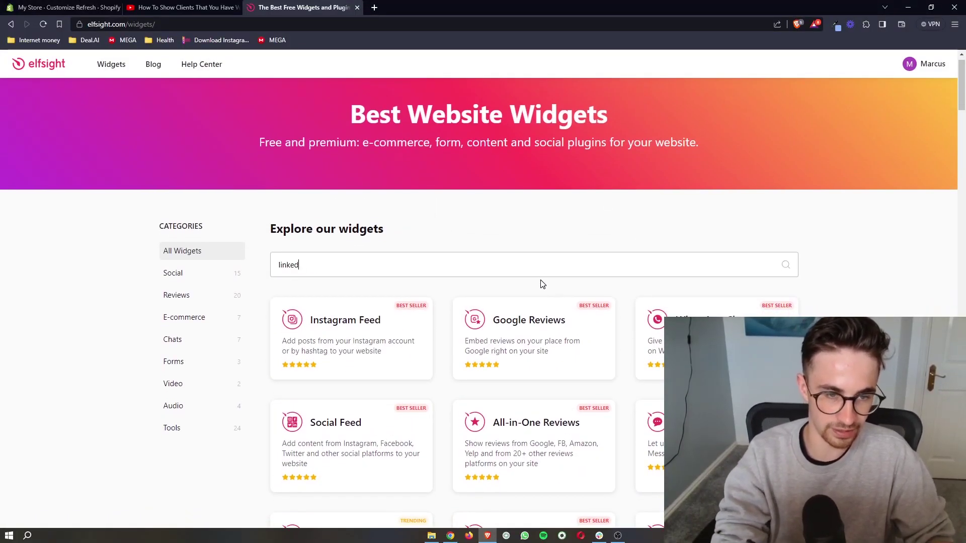
left_click(399, 242)
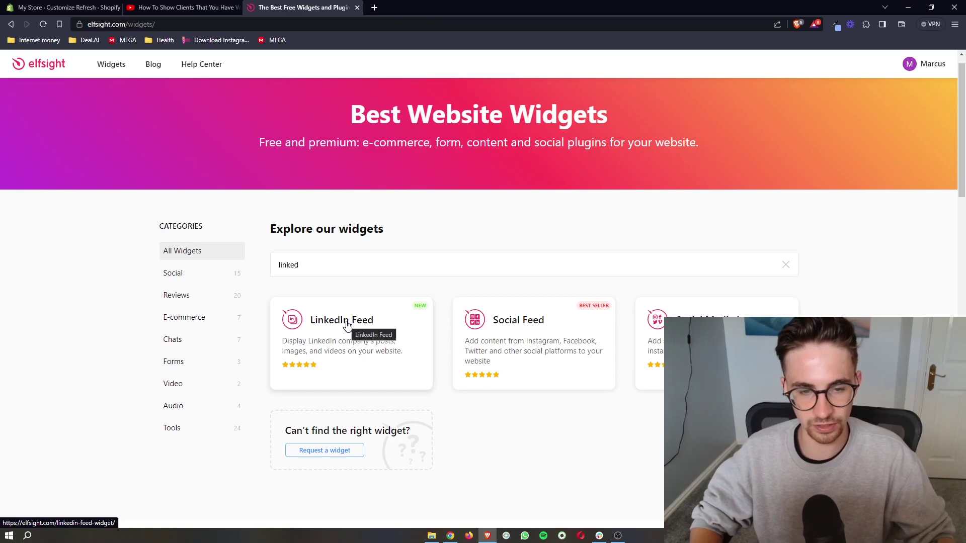
Open the LinkedIn Feed widget and compare the Masonry, Grid, Timeline, Slider and Small Widget templates
left_click(330, 327)
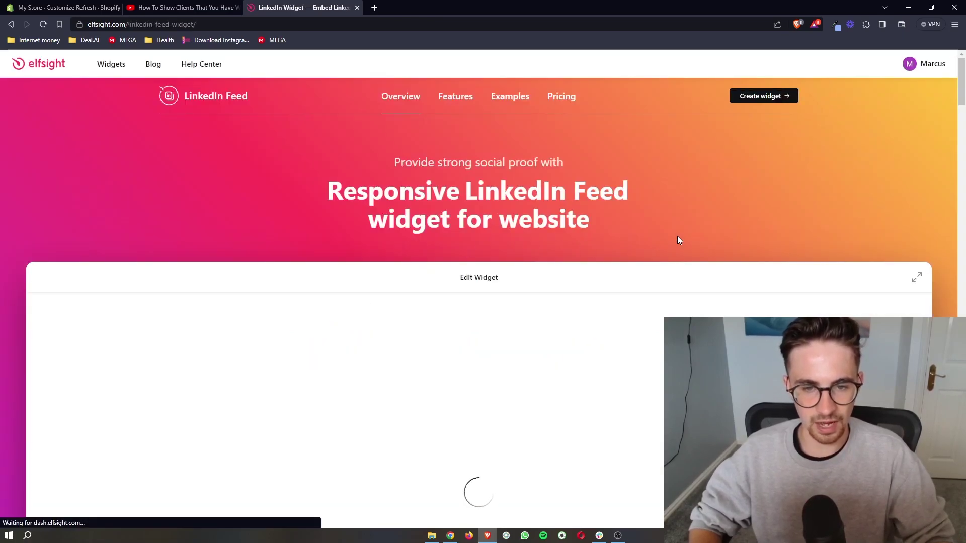
scroll(677, 237, "down", 3)
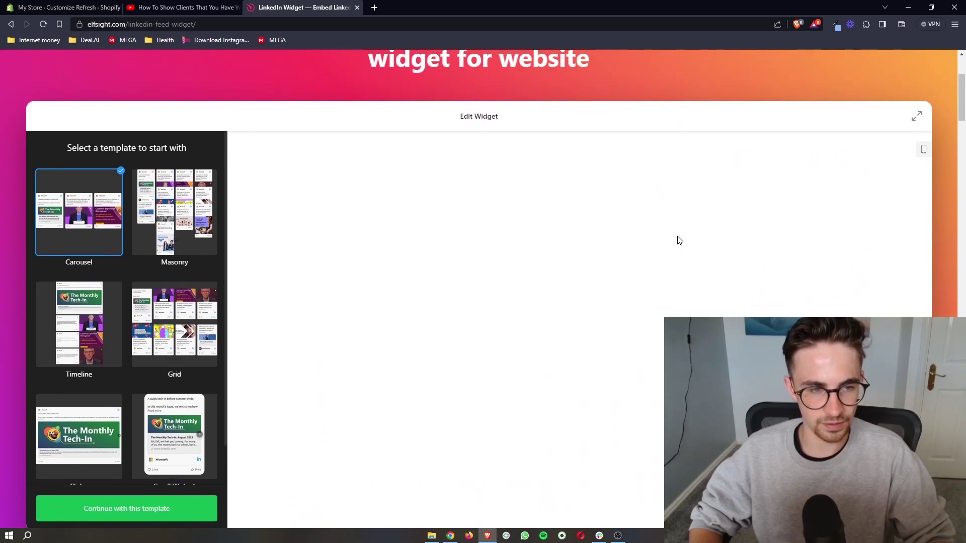
left_click(181, 171)
left_click(174, 306)
scroll(151, 282, "down", 3)
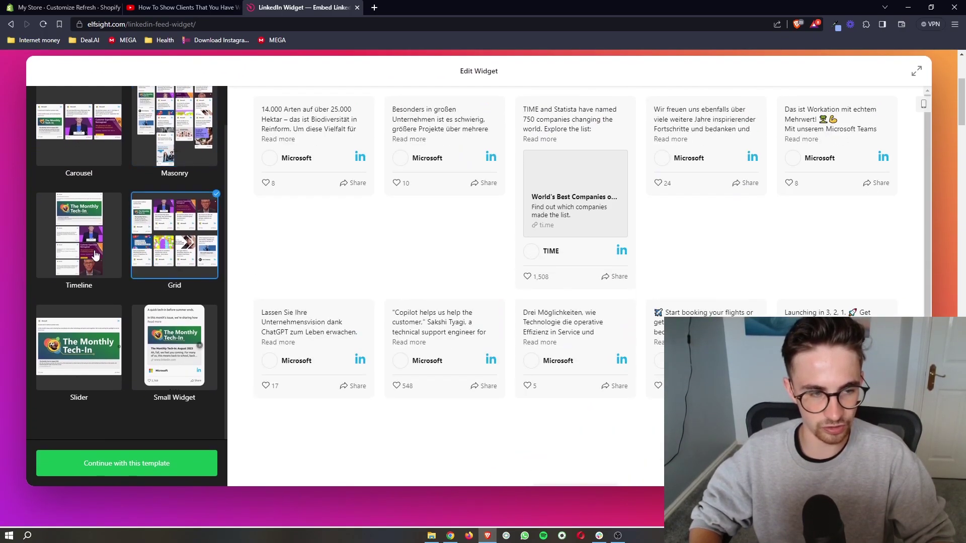
left_click(94, 255)
scroll(95, 255, "up", 1)
left_click(69, 356)
scroll(69, 355, "down", 1)
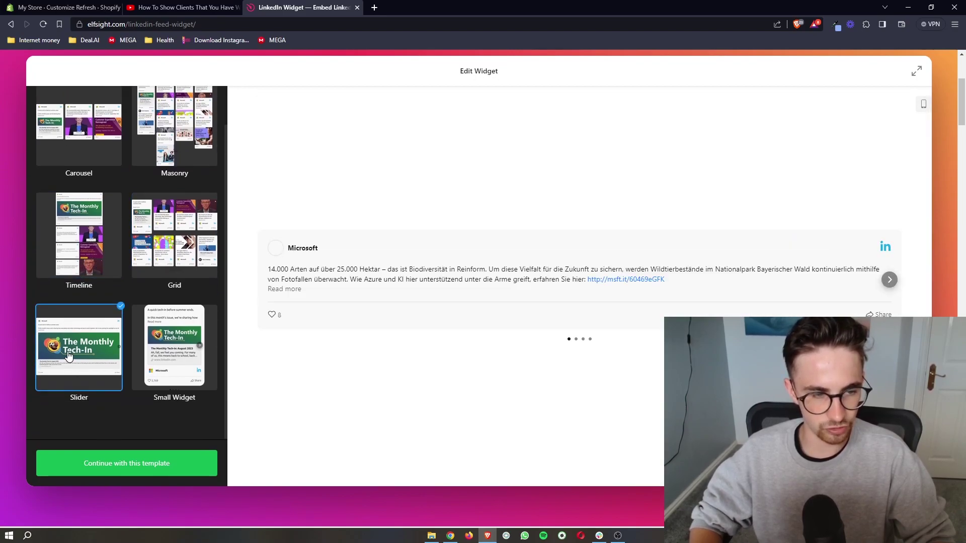
scroll(69, 356, "up", 3)
left_click(174, 206)
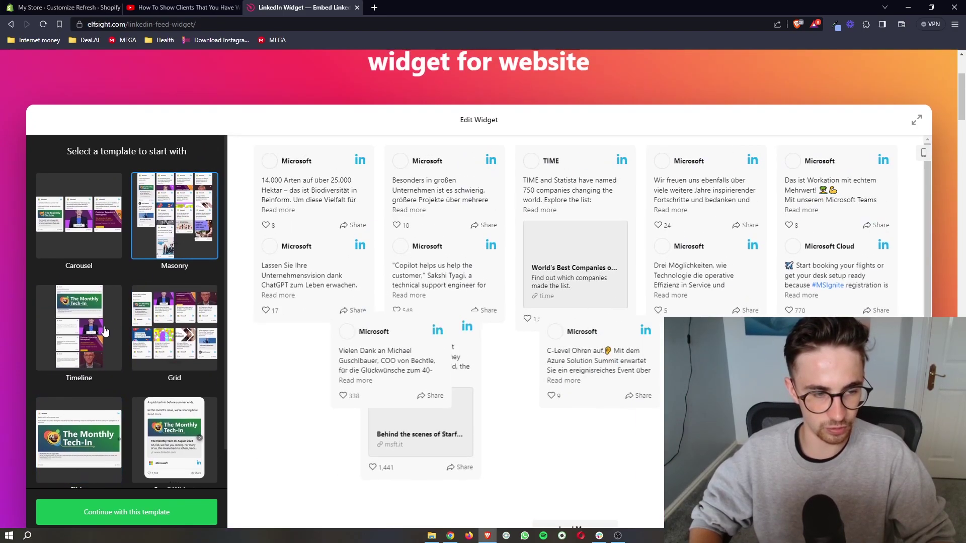
left_click(105, 331)
left_click(171, 327)
left_click(172, 441)
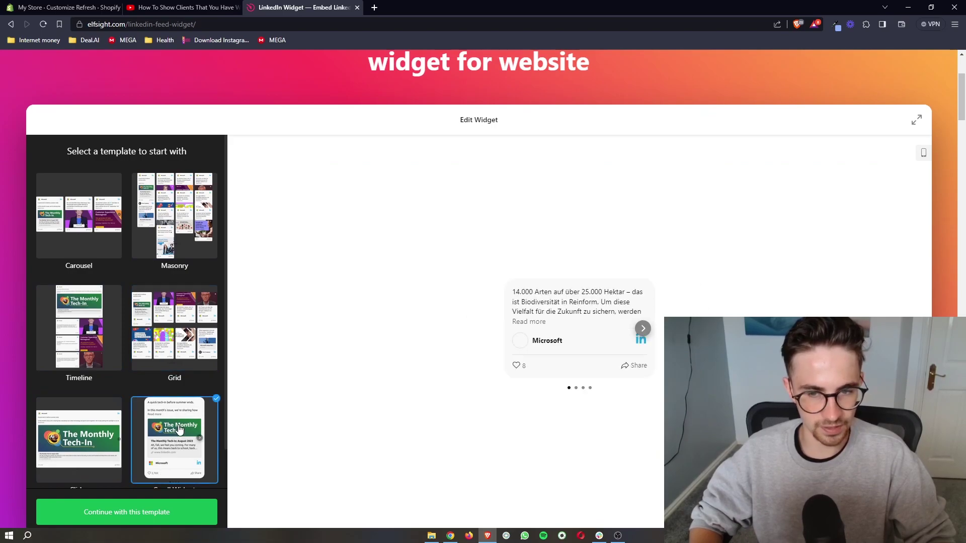
Choose the Timeline template, start editing it, and focus the LinkedIn URL field
left_click(111, 372)
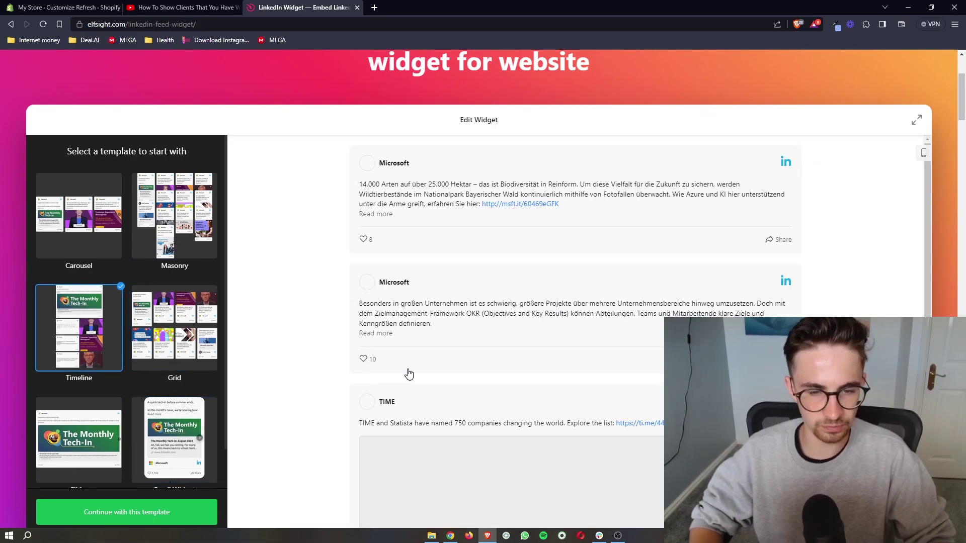
scroll(408, 373, "up", 1)
scroll(272, 431, "down", 1)
scroll(147, 457, "down", 1)
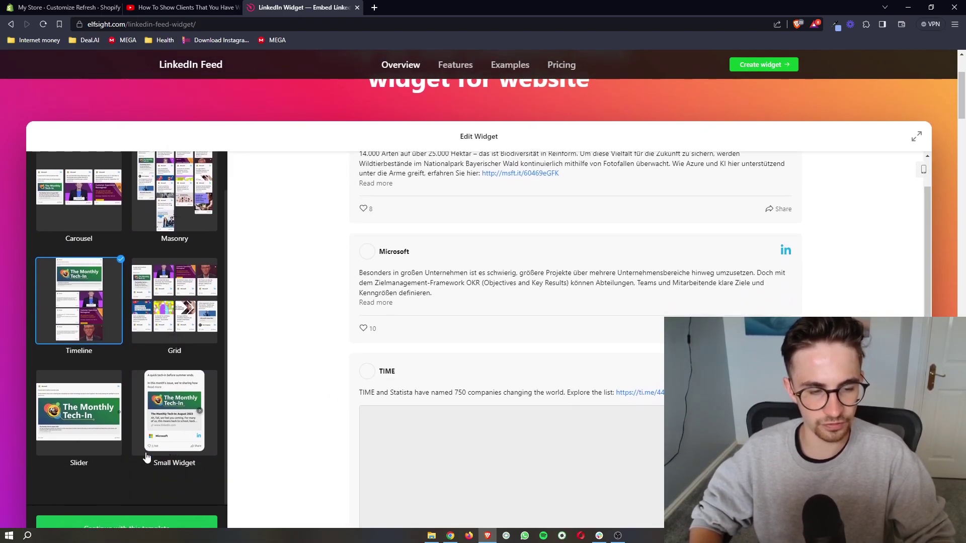
scroll(146, 457, "down", 1)
left_click(121, 475)
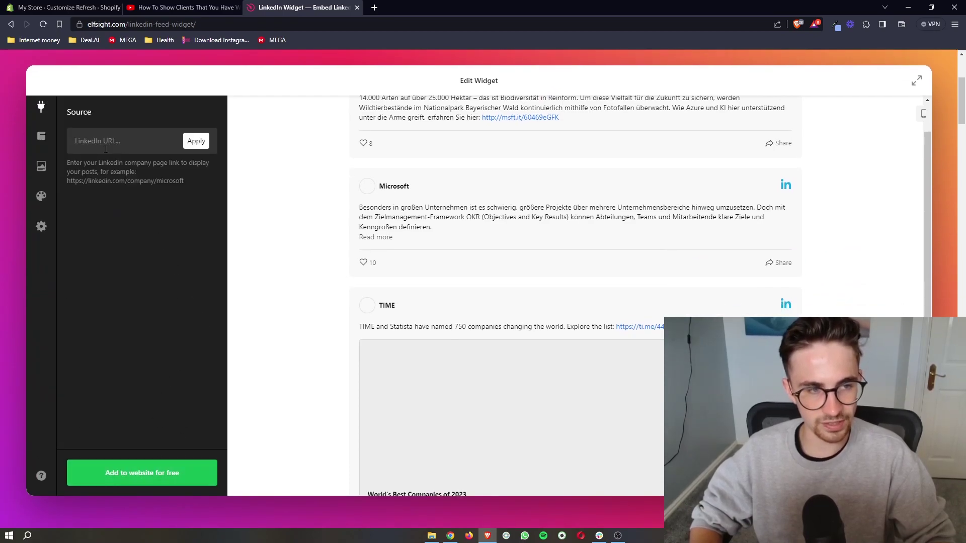
left_click(112, 143)
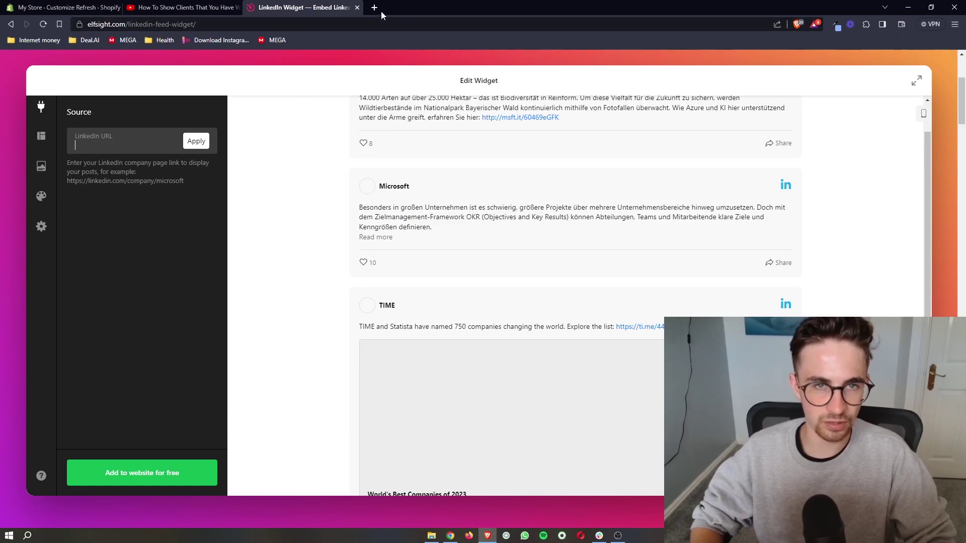
scroll(399, 145, "up", 3)
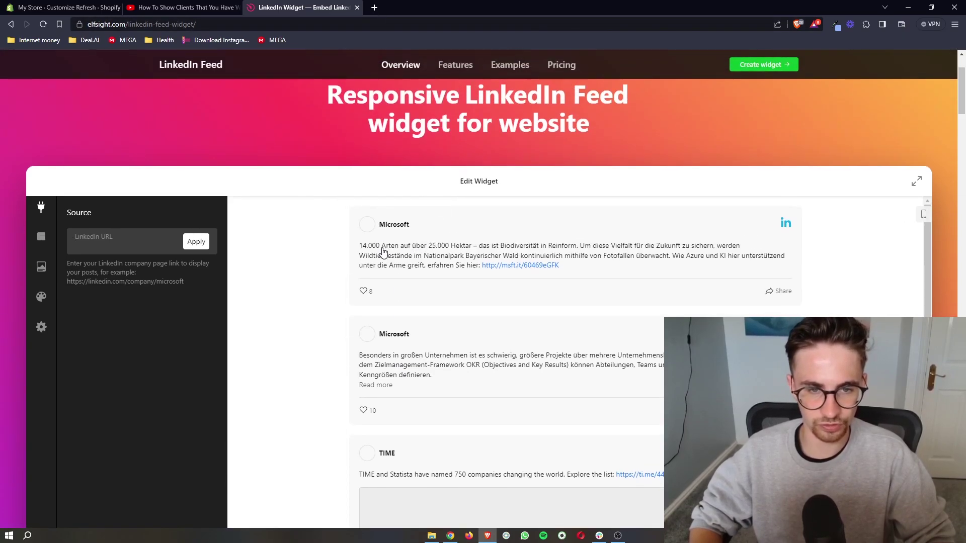
Open Tesla's LinkedIn company page in a new tab and copy its URL
left_click(373, 7)
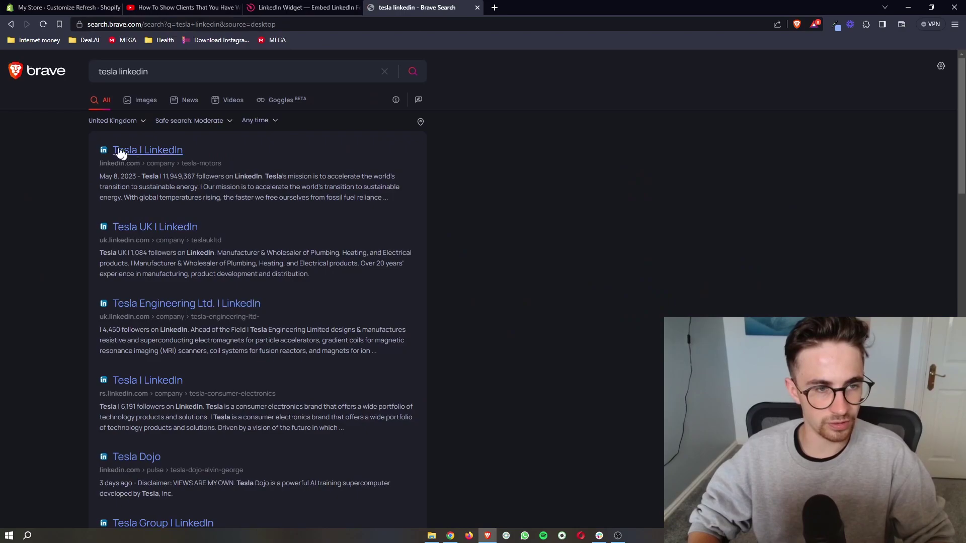
left_click(132, 151)
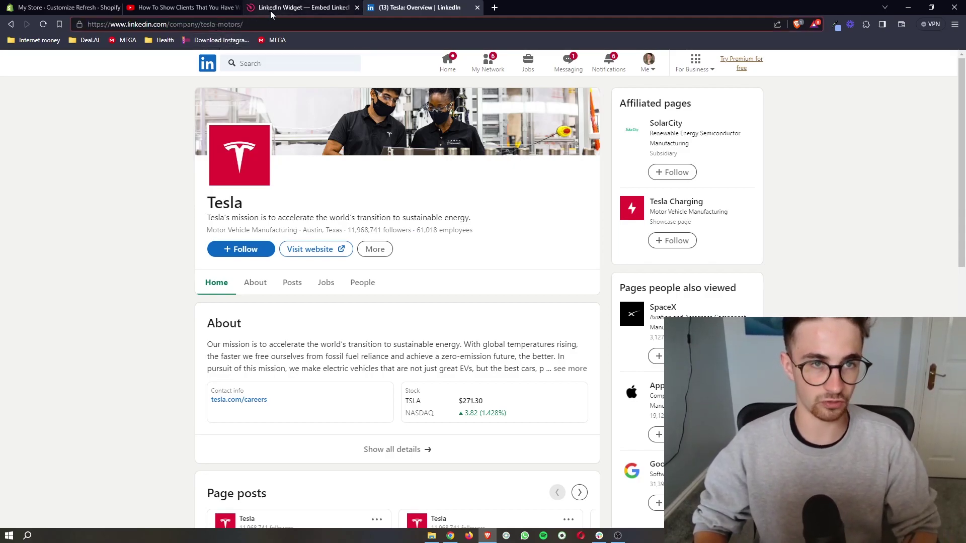
left_click(256, 23)
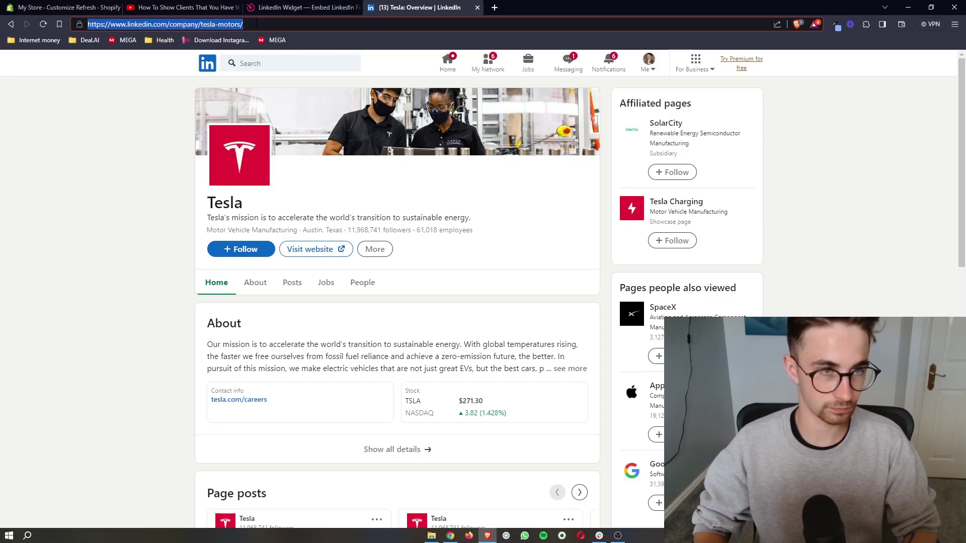
key("ctrl+c")
left_click(302, 7)
Paste and apply Tesla's LinkedIn URL, then scroll through the Tesla posts in the preview
left_click(126, 246)
key("ctrl+v")
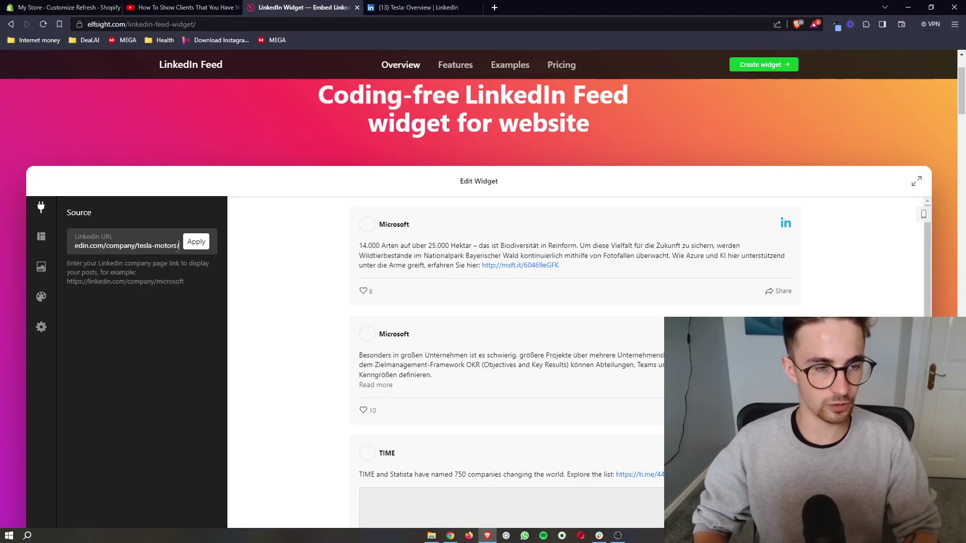
left_click(196, 242)
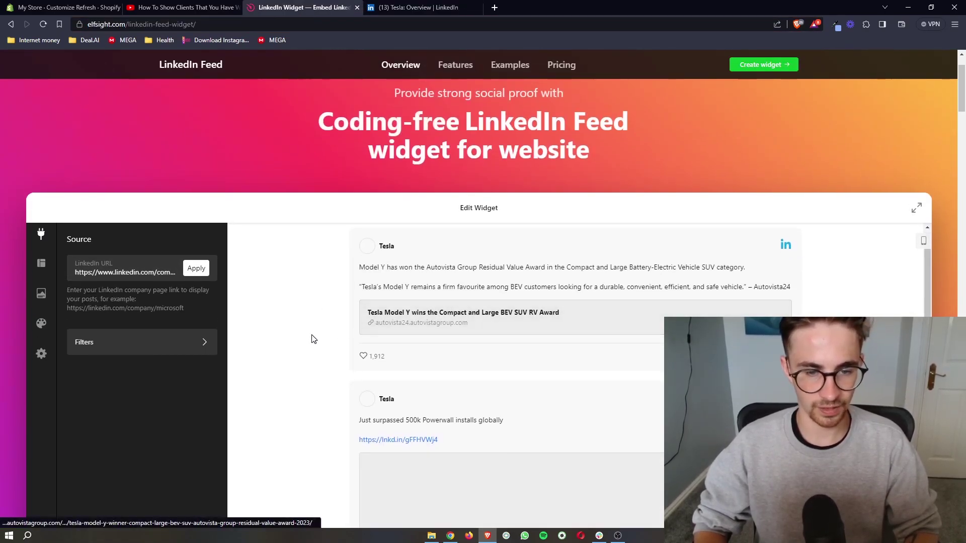
scroll(657, 346, "down", 2)
scroll(657, 346, "down", 6)
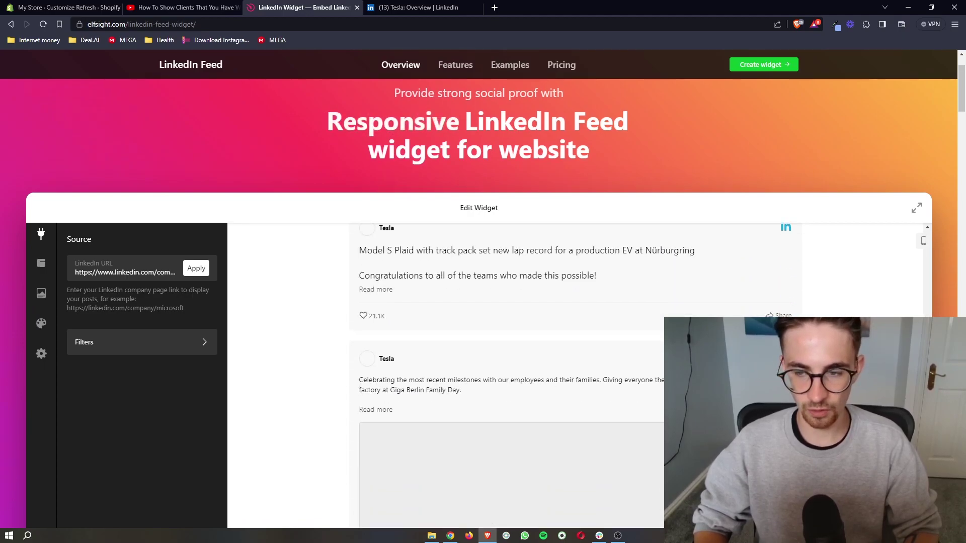
scroll(860, 305, "down", 10)
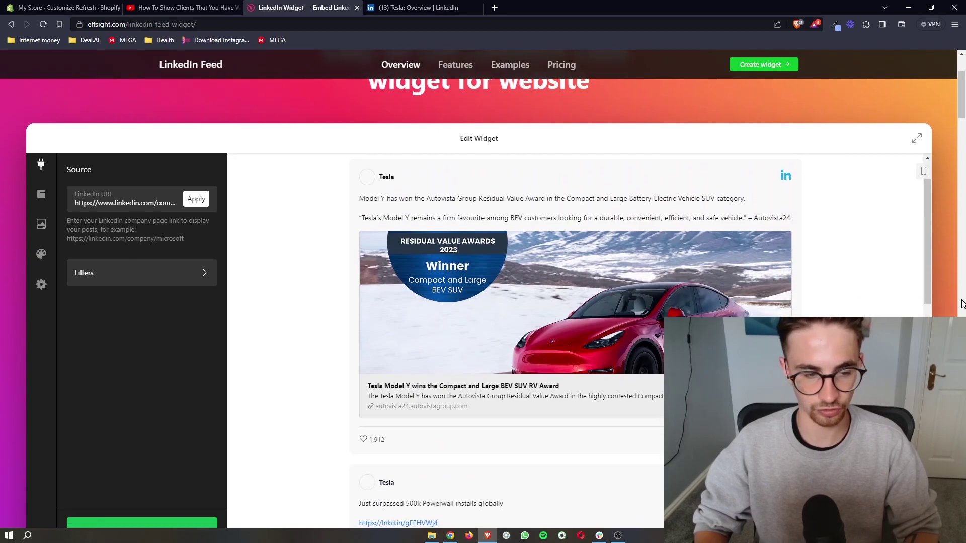
scroll(950, 305, "down", 1)
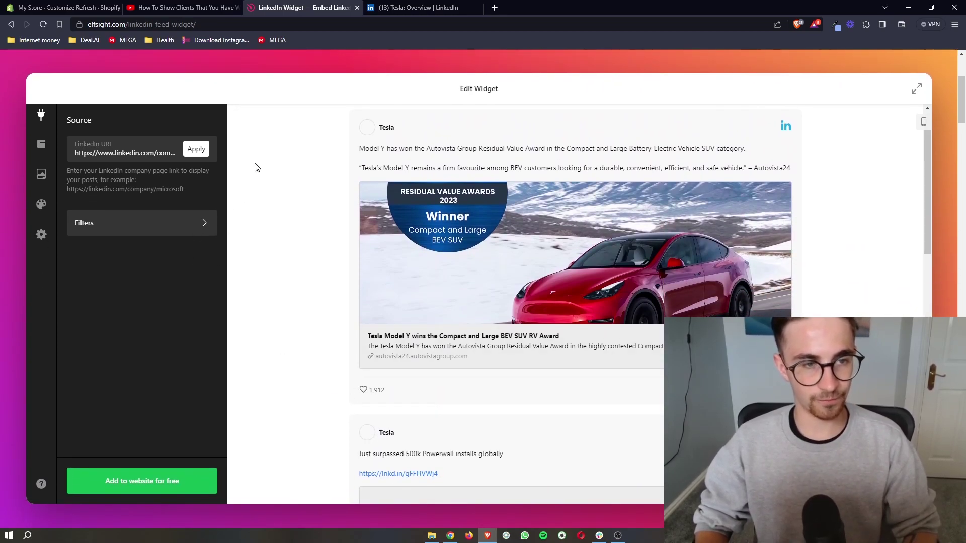
Load more Tesla posts into the feed preview and publish the LinkedIn feed widget
left_click(163, 486)
scroll(444, 242, "down", 1)
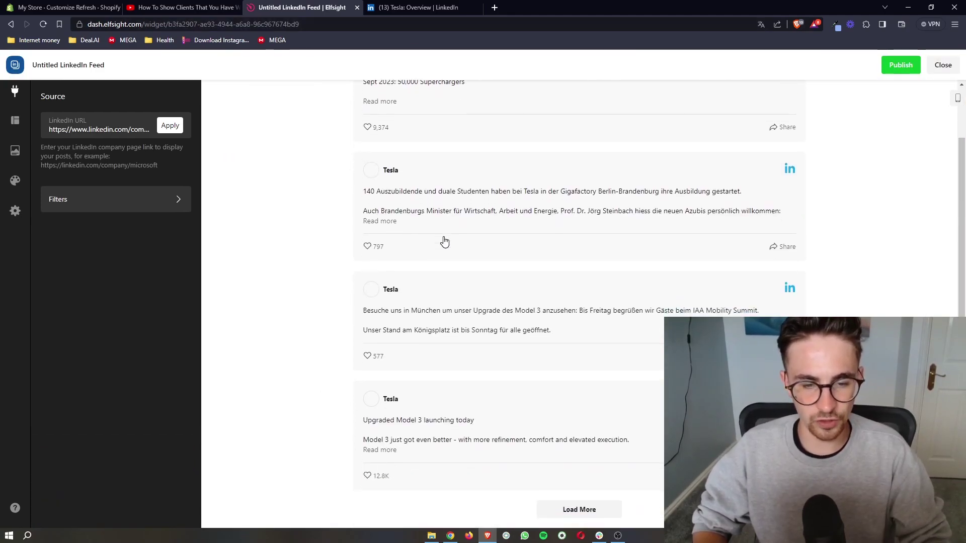
left_click(585, 509)
scroll(572, 425, "down", 7)
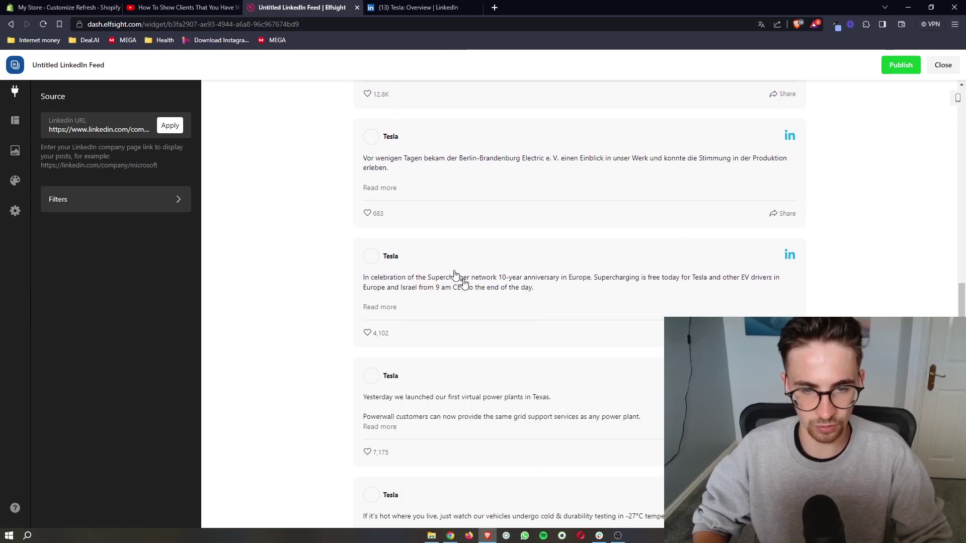
scroll(682, 243, "down", 5)
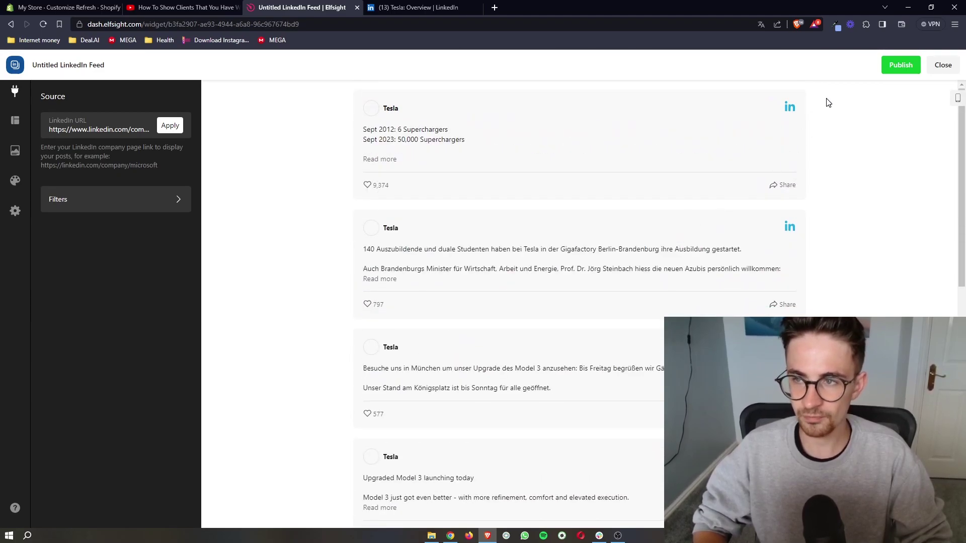
left_click(901, 64)
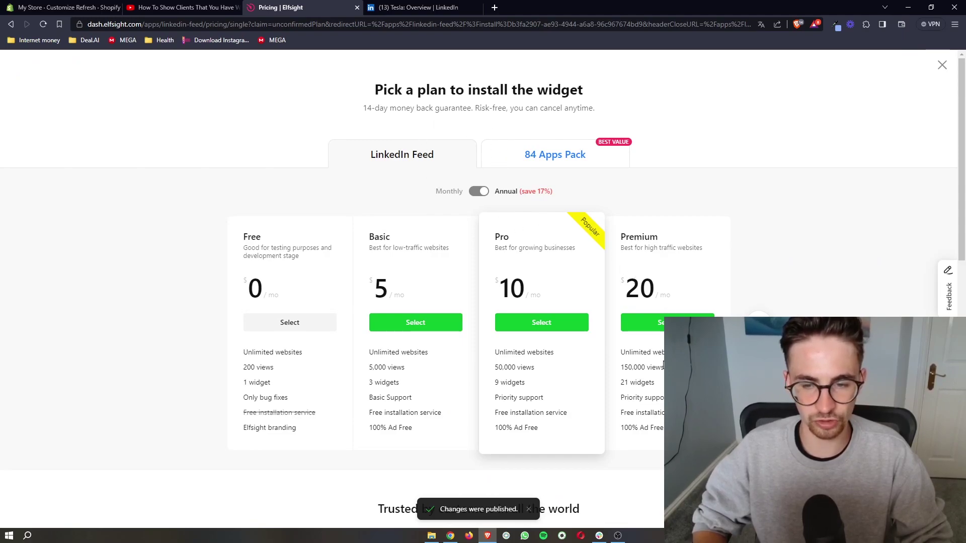
Compare the pricing plans and select the Free plan for the LinkedIn Feed widget
triple_click(635, 372)
left_click(626, 384)
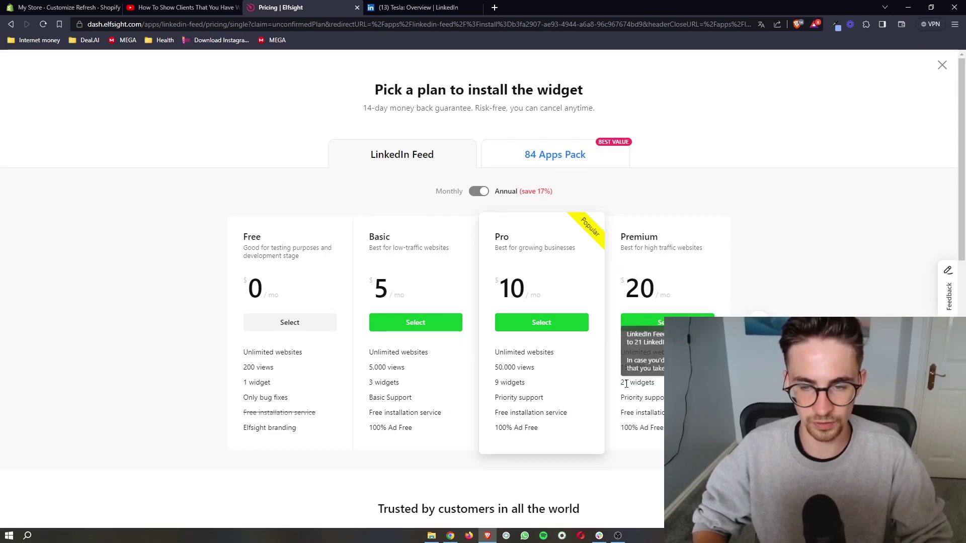
scroll(625, 372, "up", 2)
scroll(623, 357, "down", 2)
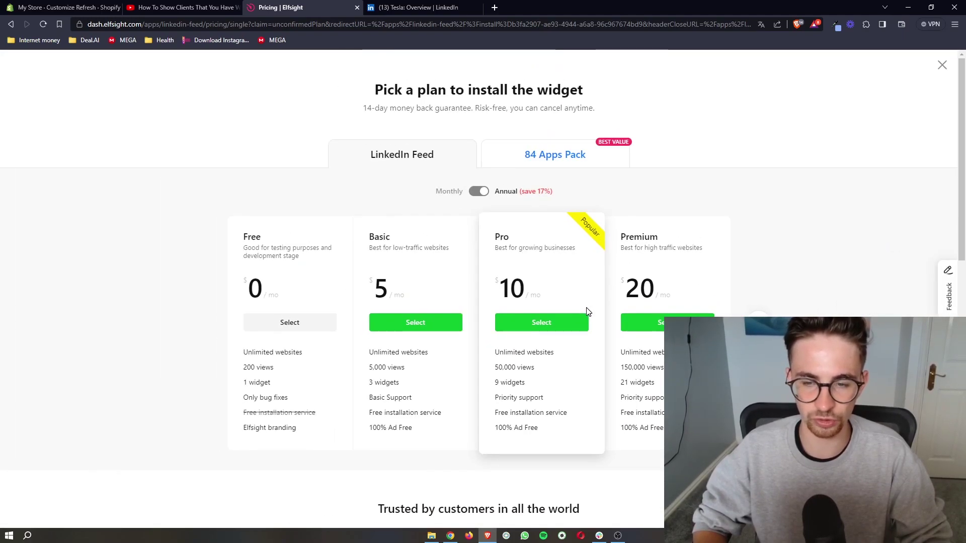
triple_click(618, 366)
left_click(624, 367)
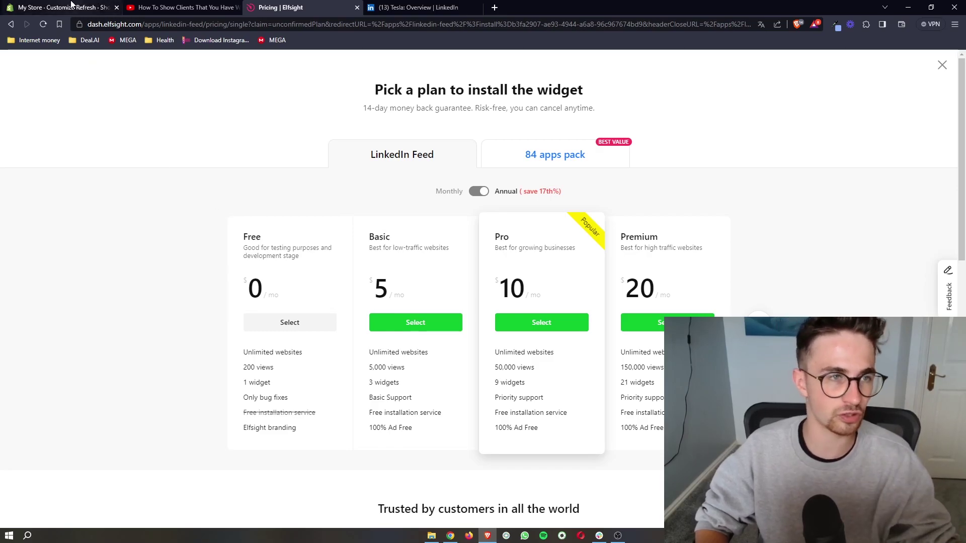
left_click(275, 324)
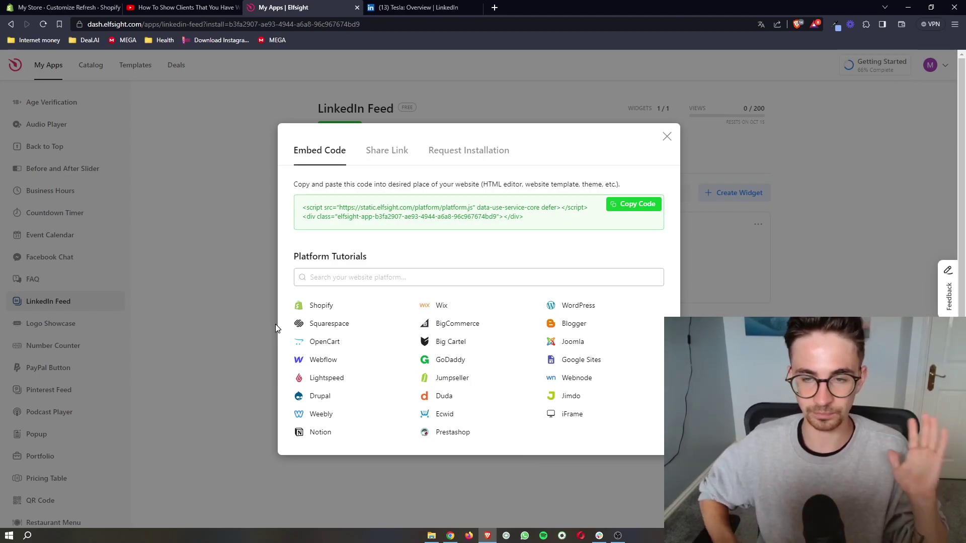
Copy the LinkedIn Feed widget's embed code and return to the Shopify theme editor
left_click(636, 213)
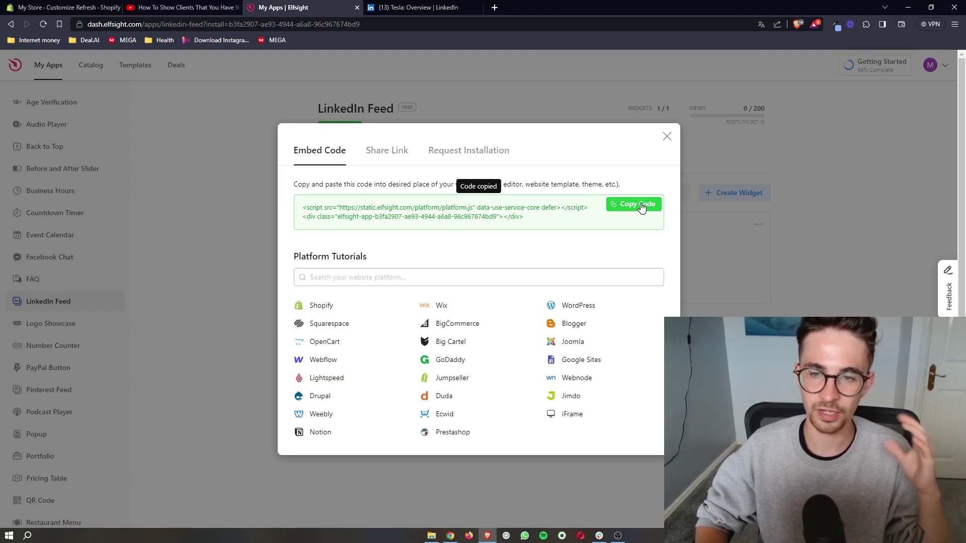
left_click(640, 209)
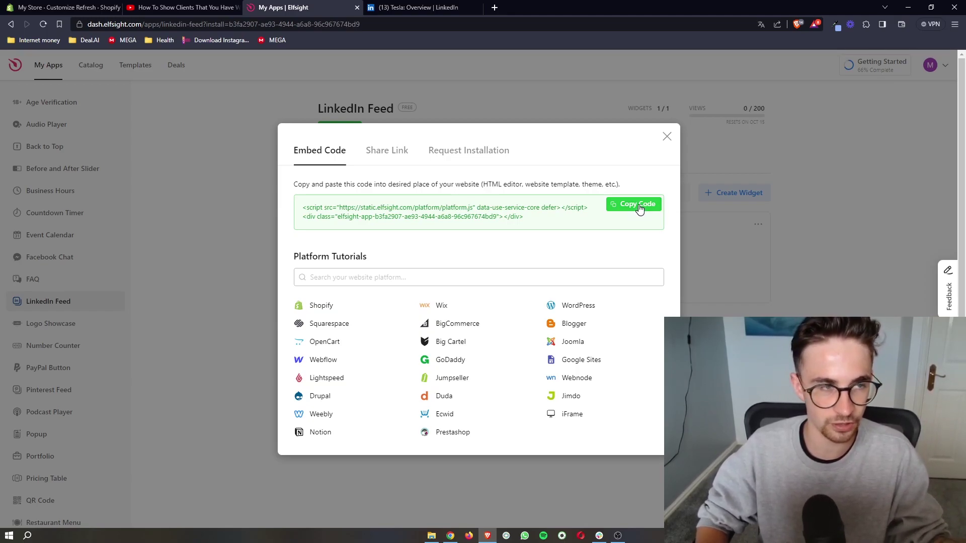
key("ctrl+shift+Tab")
key("ctrl+shift+Tab")
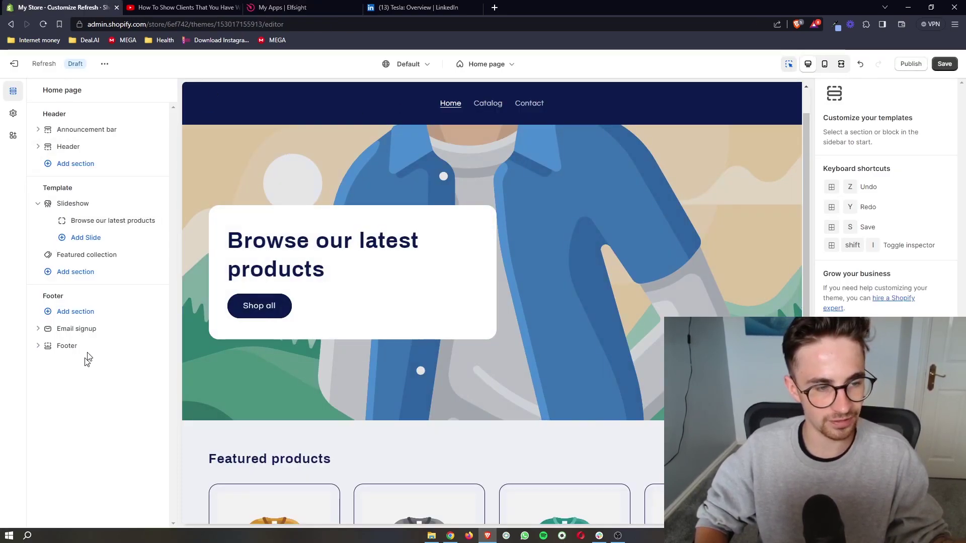
Add a Custom Liquid section to the home page template below Featured collection
left_click_drag(43, 189, 79, 190)
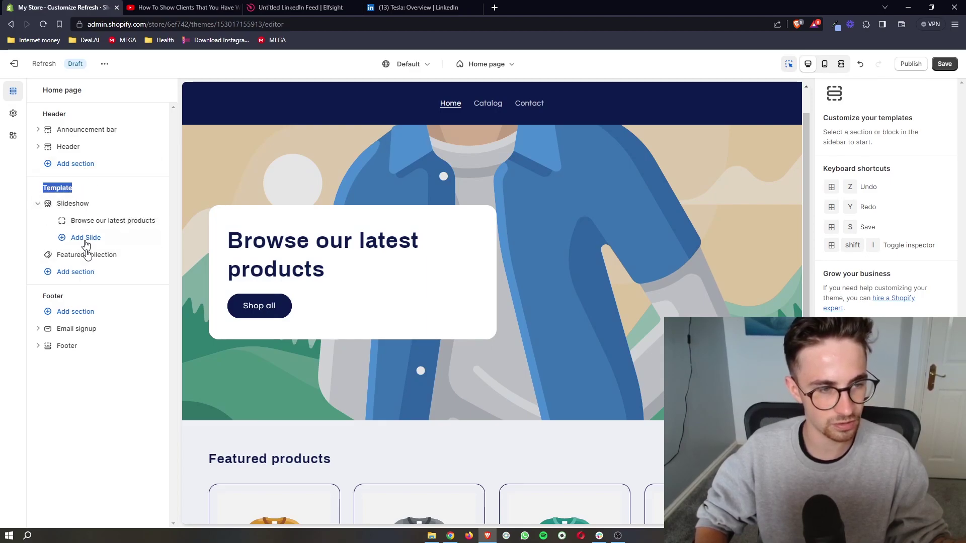
left_click(71, 274)
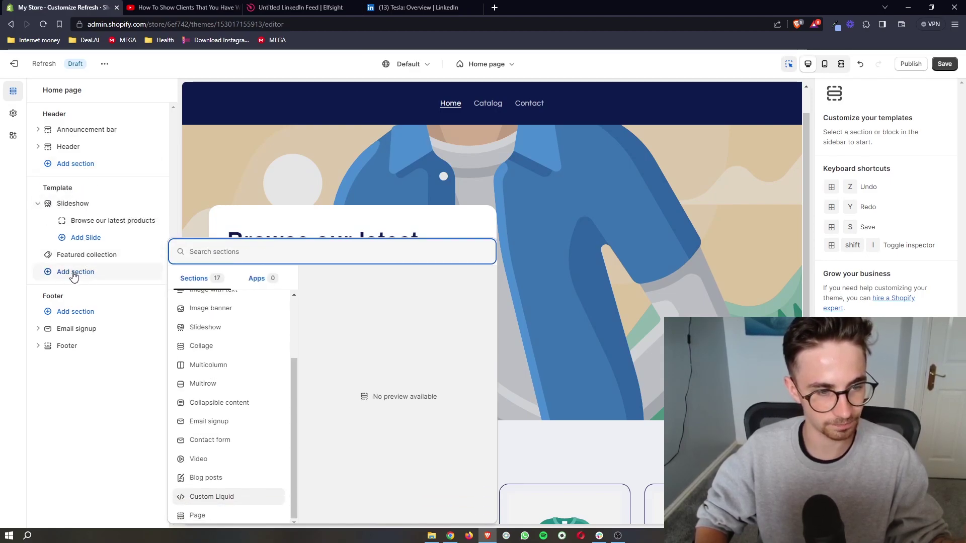
scroll(233, 395, "down", 3)
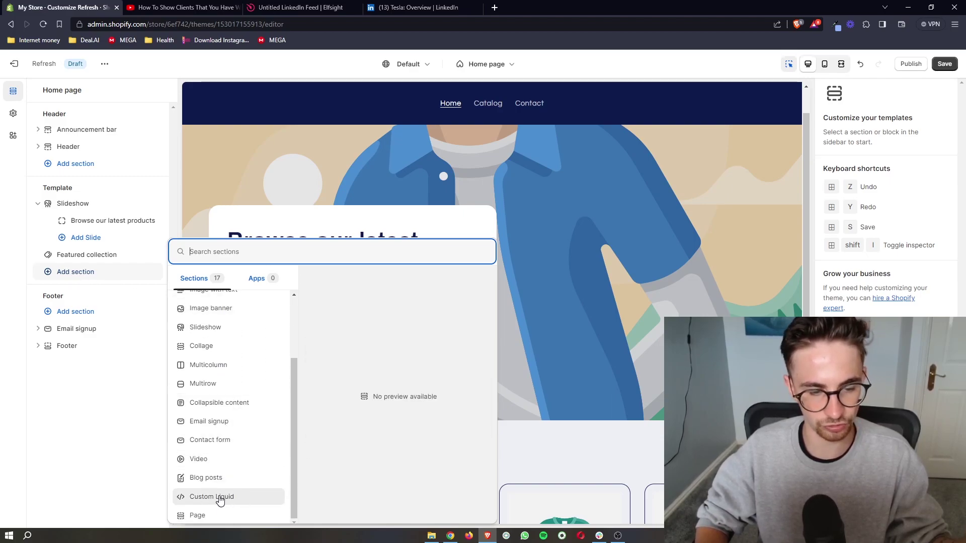
left_click(214, 497)
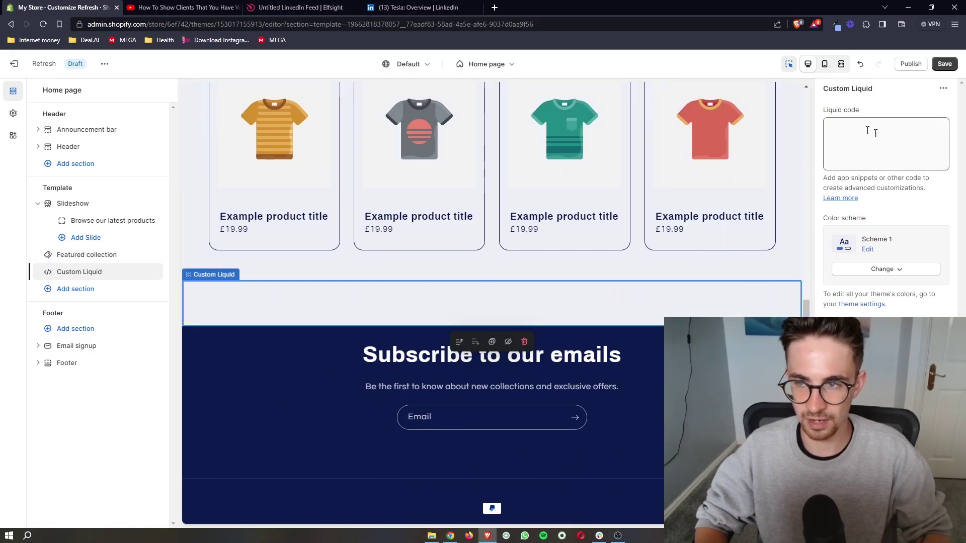
Paste the Elfsight embed code into the Custom Liquid section's code box and apply it
left_click_drag(824, 110, 867, 119)
left_click(860, 134)
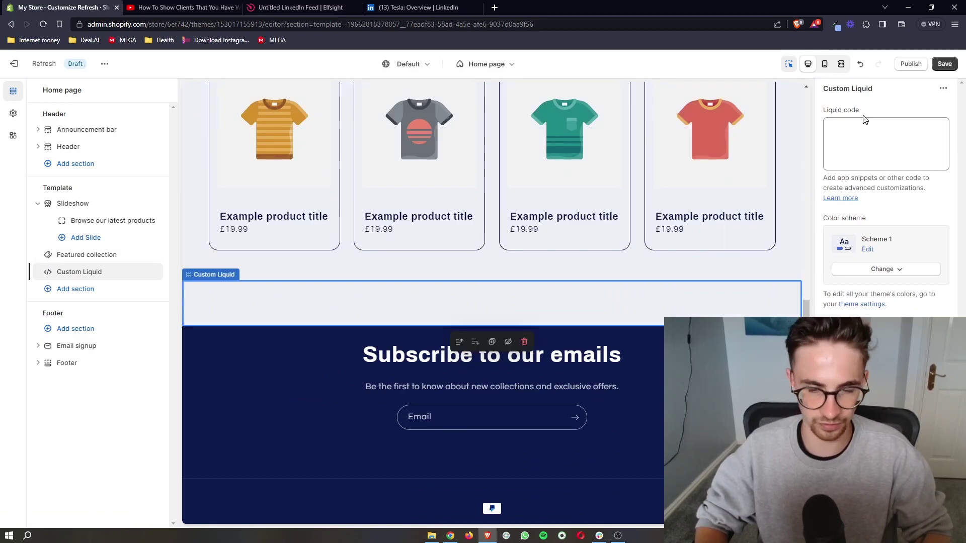
key("ctrl+v")
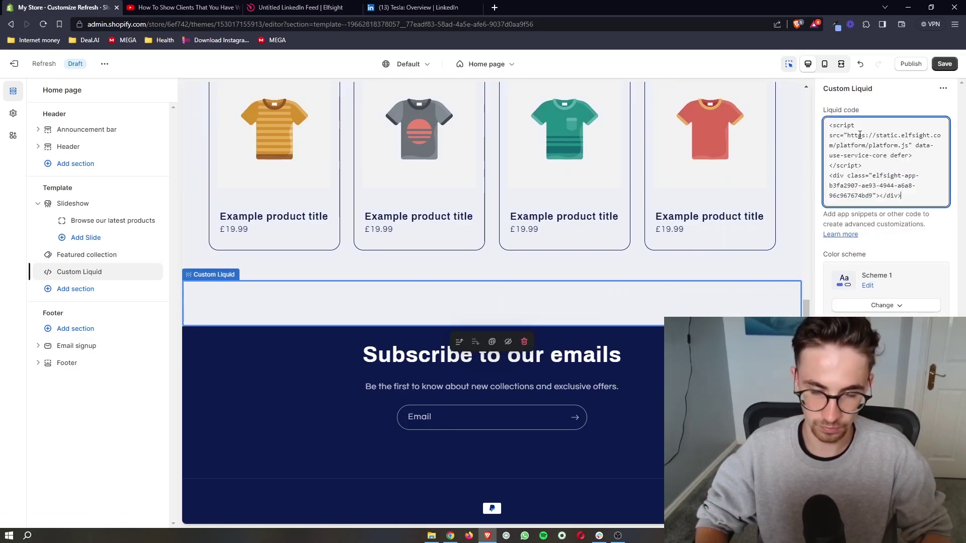
left_click(905, 100)
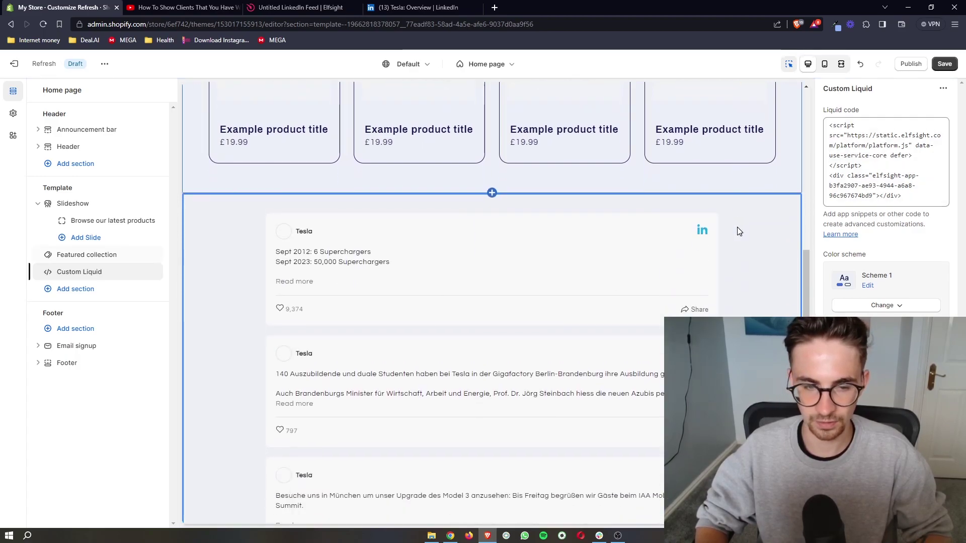
Scroll the home page preview to confirm the Tesla LinkedIn feed renders
scroll(738, 285, "down", 7)
scroll(737, 284, "up", 2)
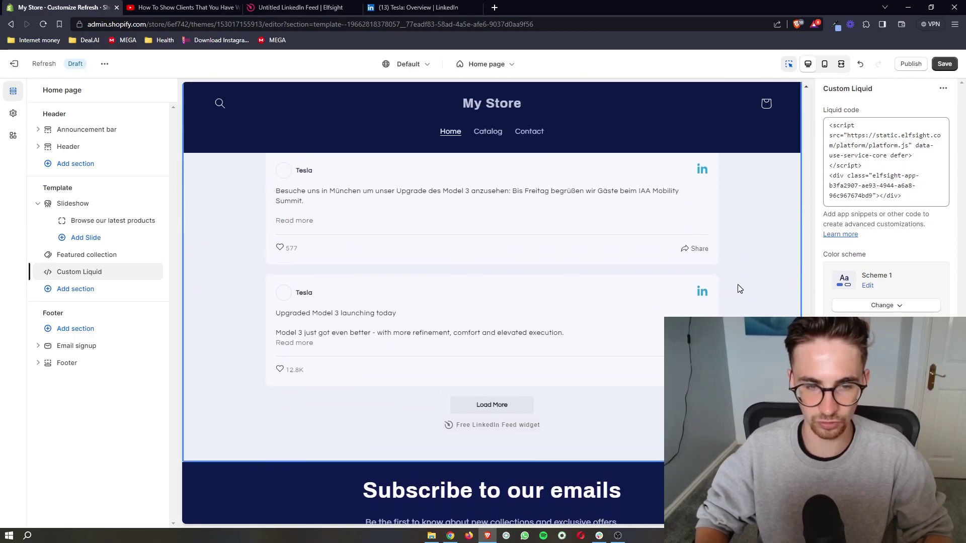
scroll(739, 288, "up", 8)
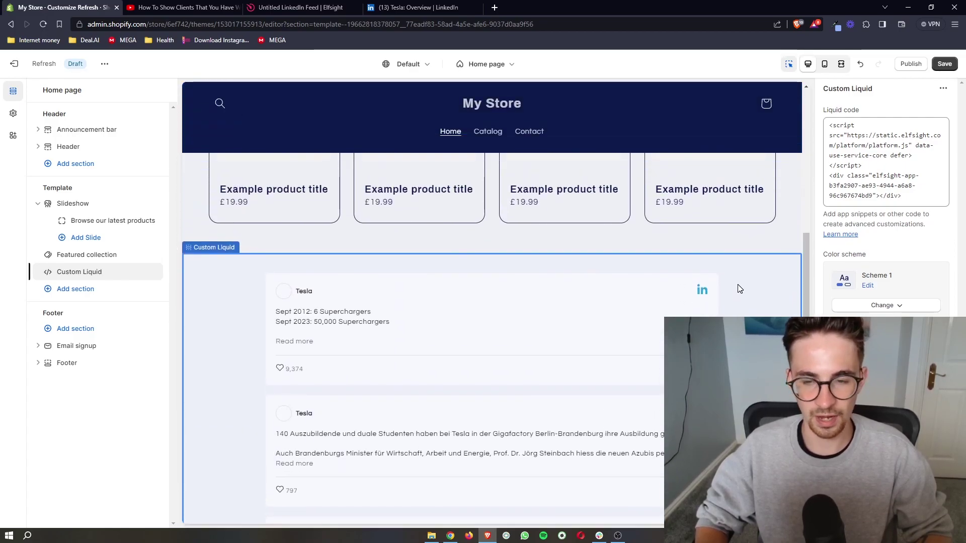
scroll(739, 289, "down", 3)
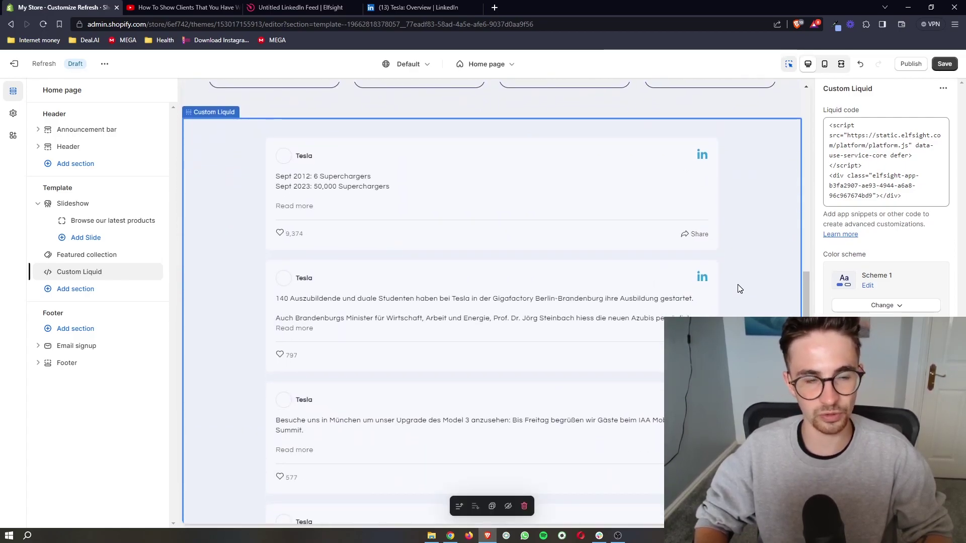